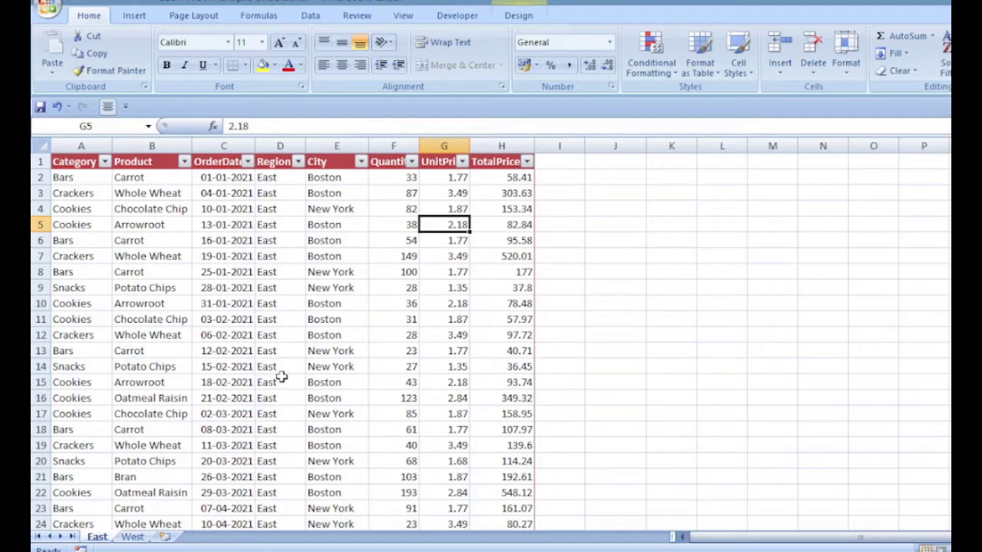
# Step: Check the West sheet, return to East, and launch the PivotTable Wizard with Alt+D, P
pyautogui.click(131, 537)
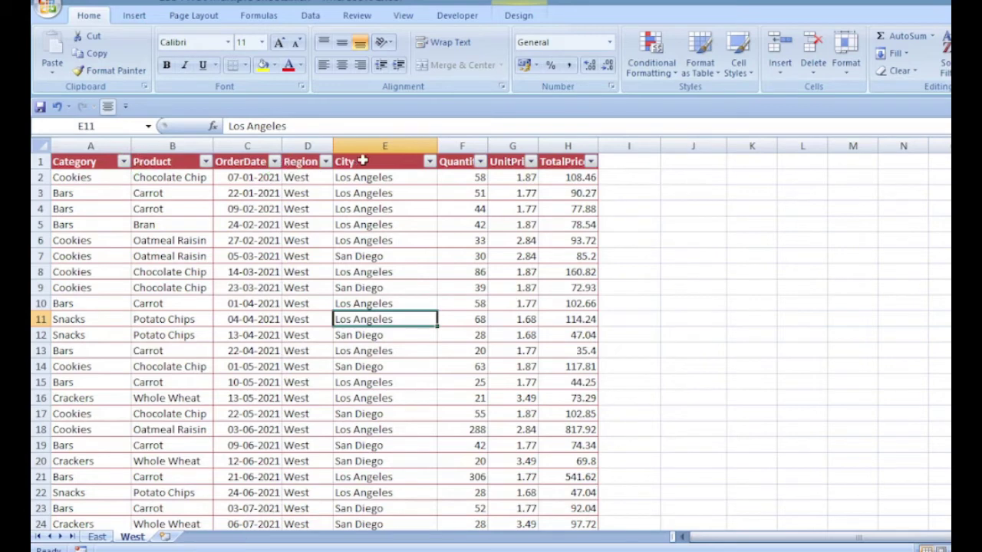
pyautogui.click(96, 537)
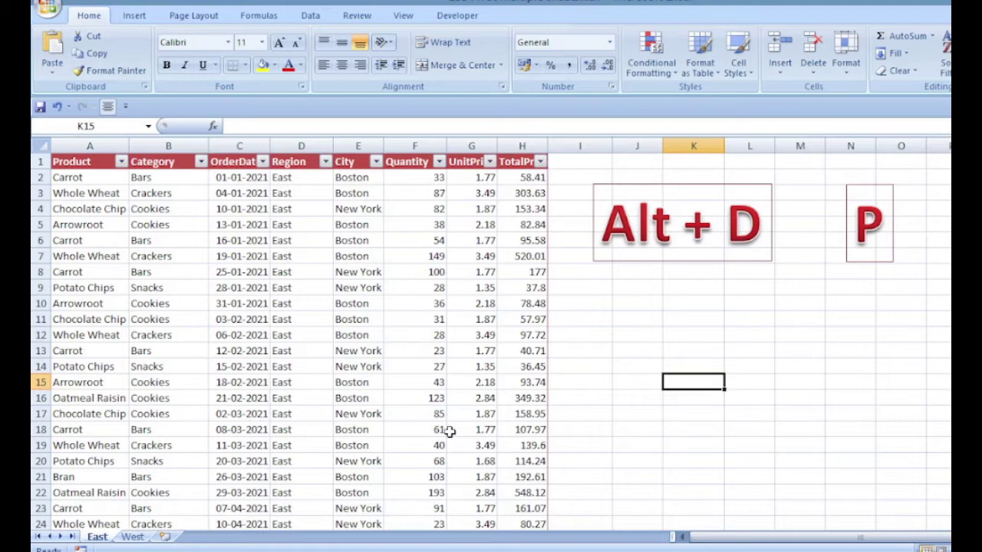
pyautogui.hotkey('alt', 'd')
pyautogui.press('p')
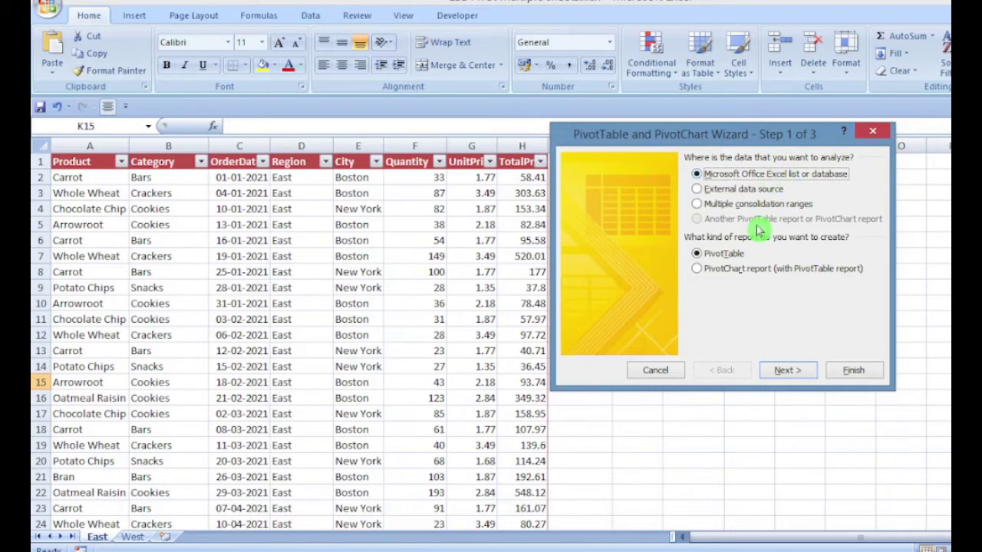
# Step: Choose Multiple consolidation ranges and 'I will create the page fields' in the wizard
pyautogui.click(699, 203)
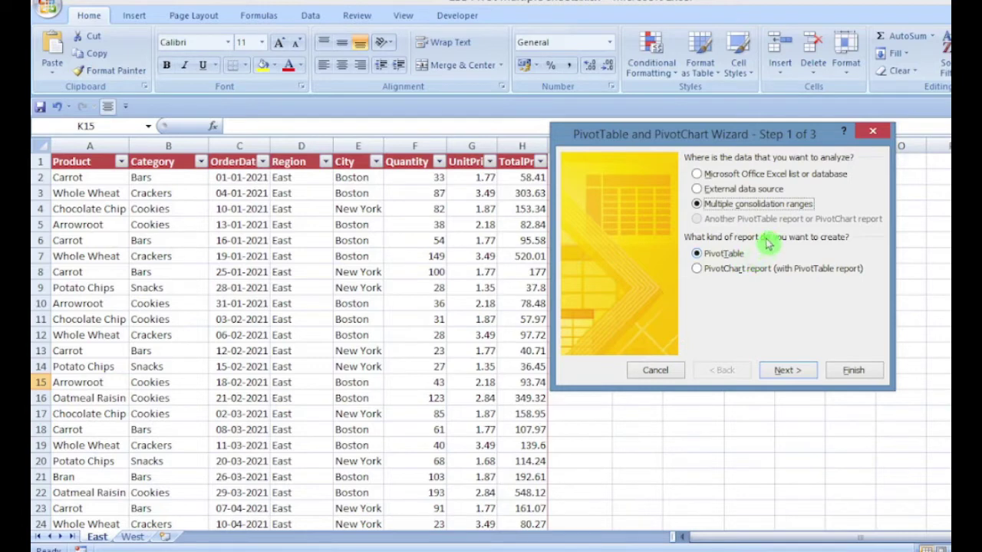
pyautogui.click(801, 374)
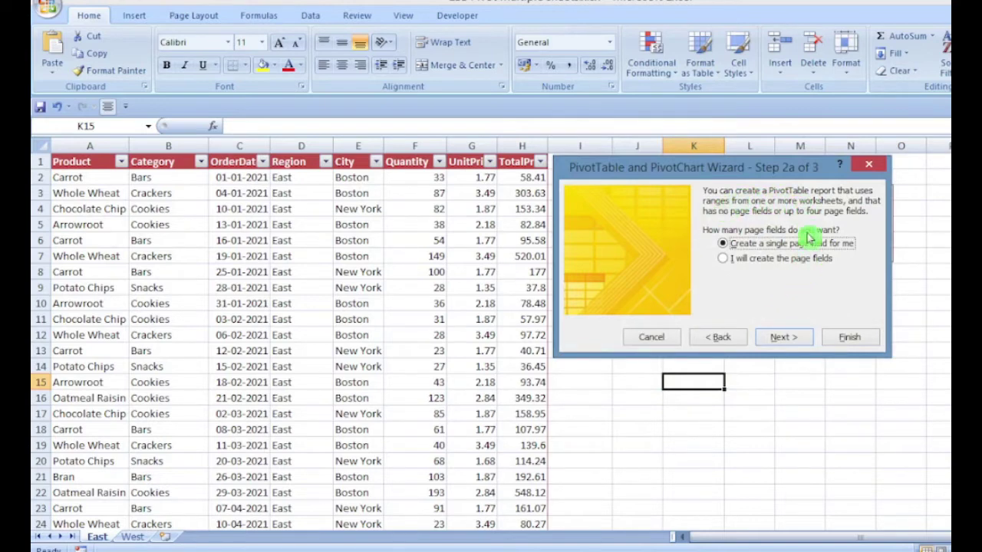
pyautogui.click(723, 258)
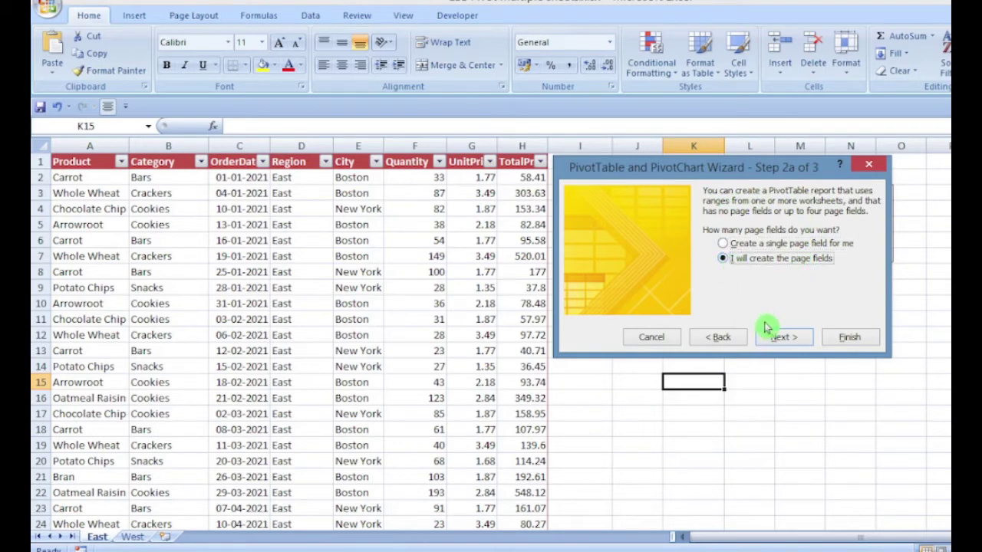
pyautogui.click(780, 345)
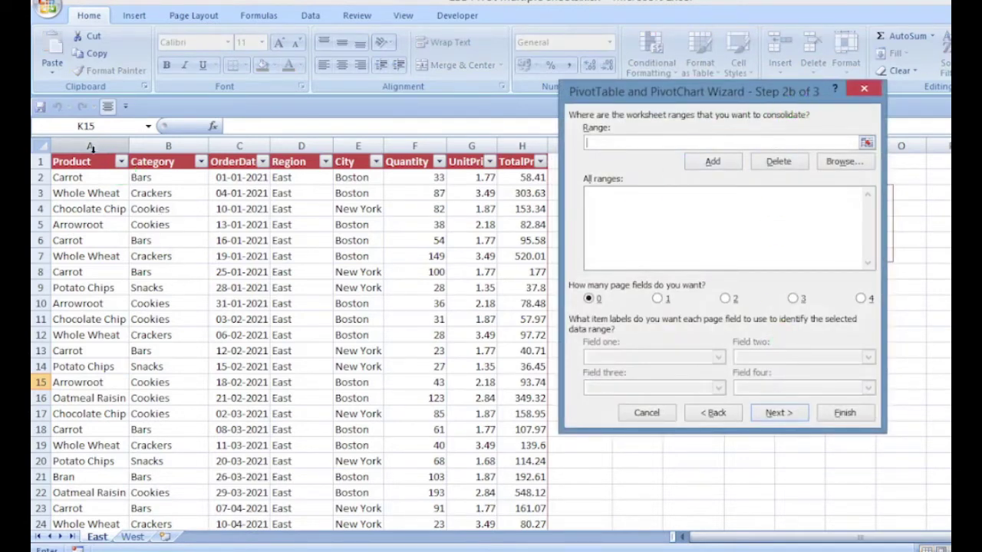
# Step: Add the East A1:H150 and West A1:H95 ranges to the consolidation list
pyautogui.moveTo(87, 162)
pyautogui.mouseDown()
pyautogui.moveTo(527, 249)
pyautogui.moveTo(529, 461)
pyautogui.mouseUp()
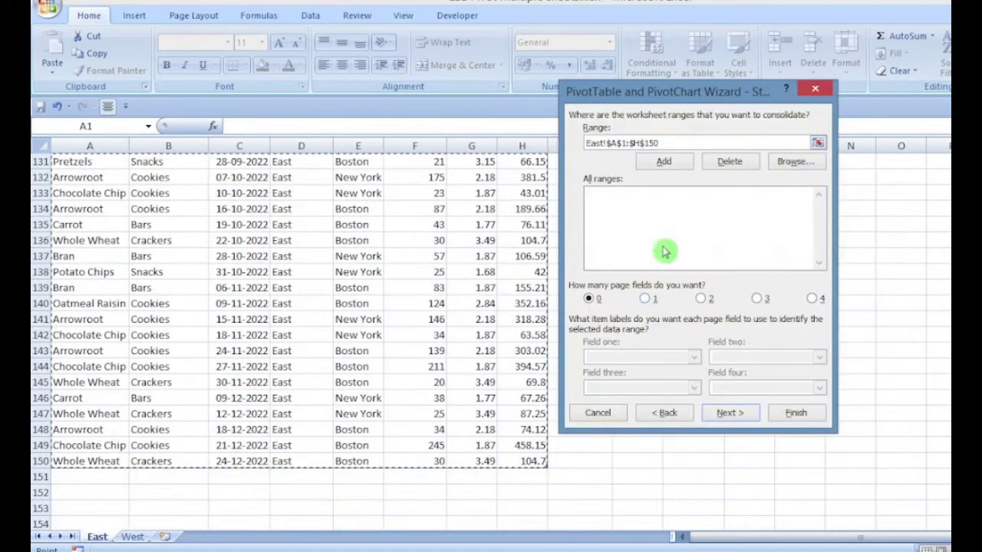
pyautogui.click(675, 163)
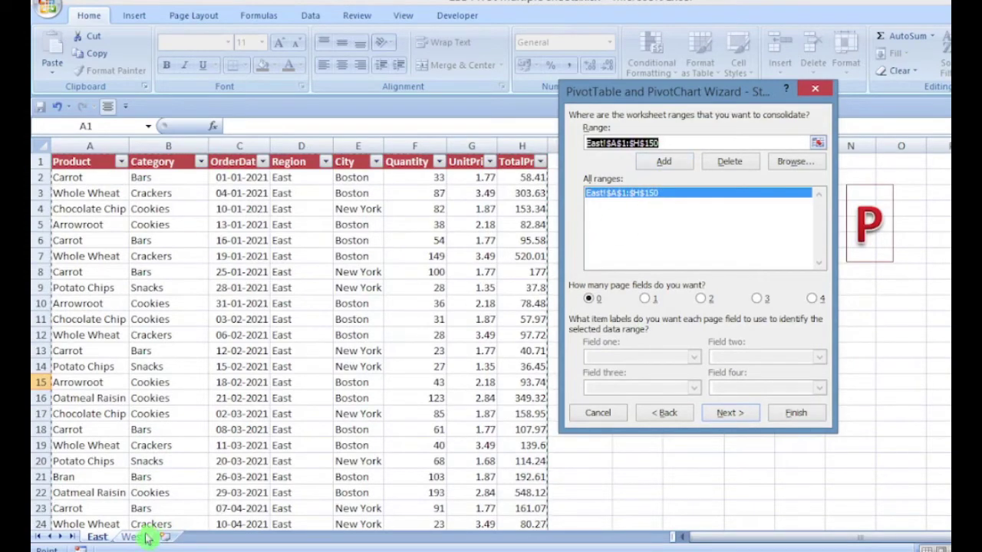
pyautogui.click(131, 537)
pyautogui.moveTo(76, 161); pyautogui.dragTo(584, 244)
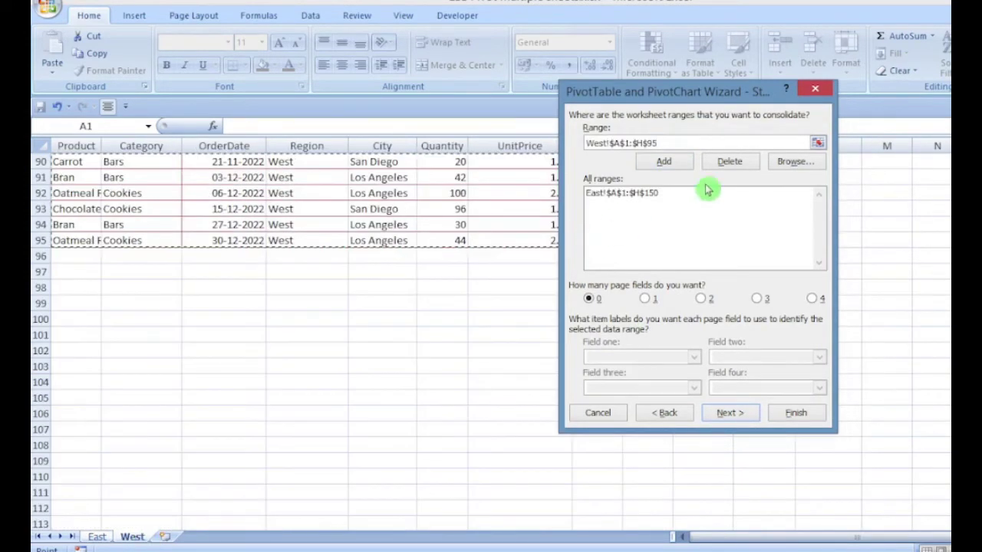
pyautogui.click(673, 163)
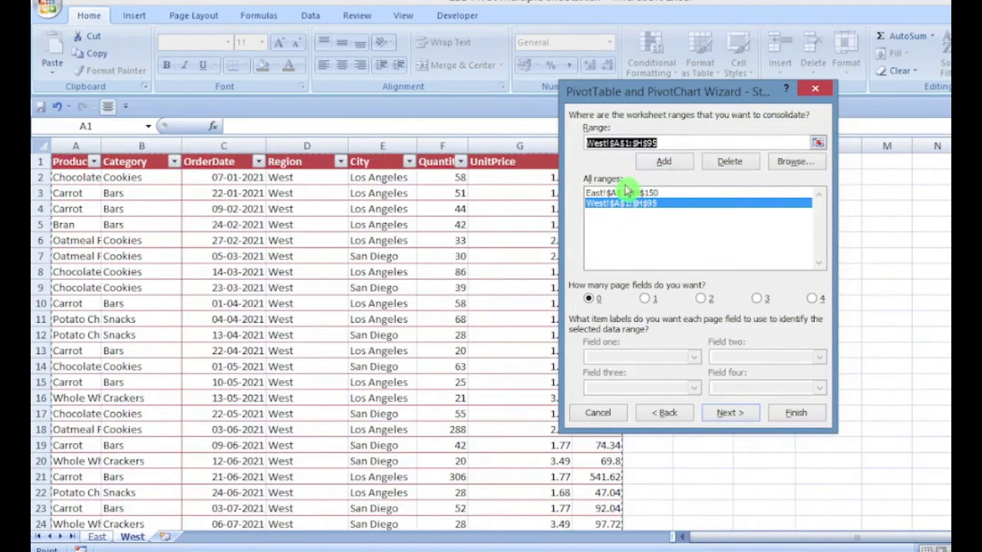
# Step: Use one page field and begin labelling the East range in Field one
pyautogui.click(645, 300)
pyautogui.click(627, 358)
pyautogui.write('West')
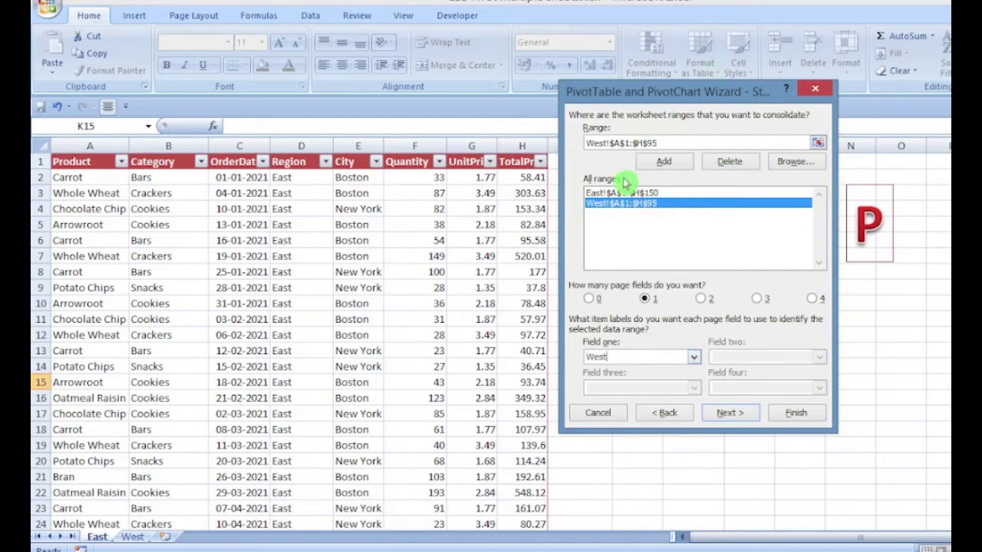
pyautogui.click(618, 194)
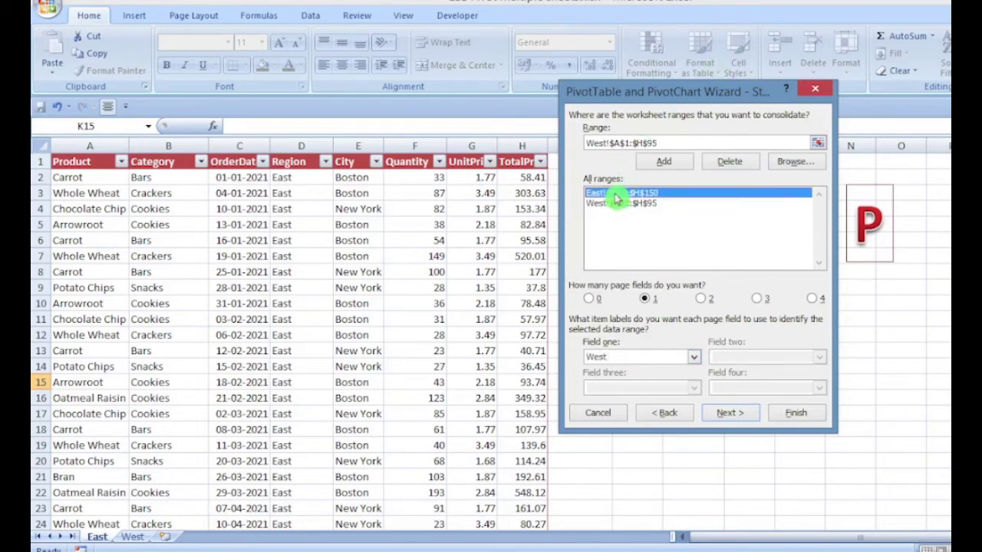
pyautogui.click(617, 355)
pyautogui.write('East')
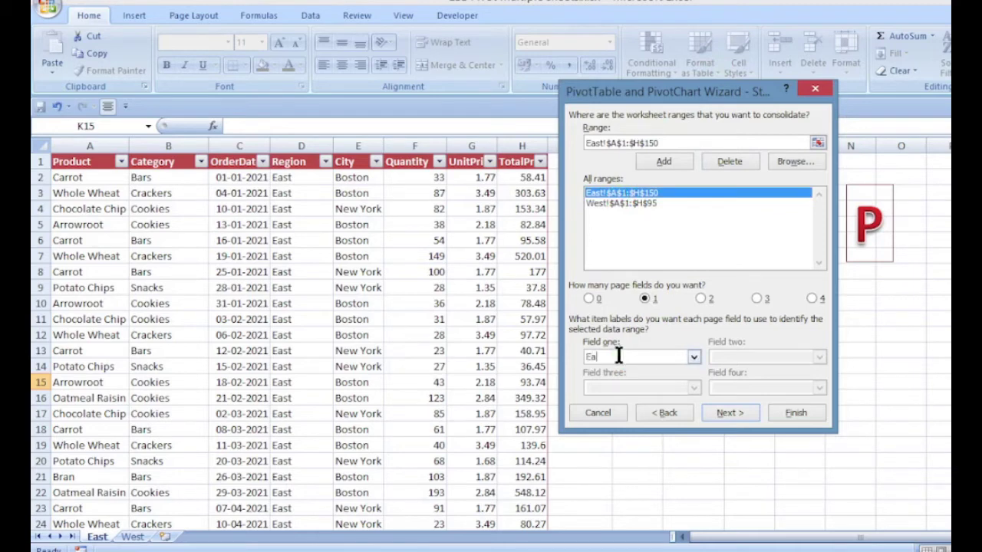
# Step: Place the pivot table on a new worksheet, finish the wizard, and open the Page1 filter
pyautogui.click(731, 415)
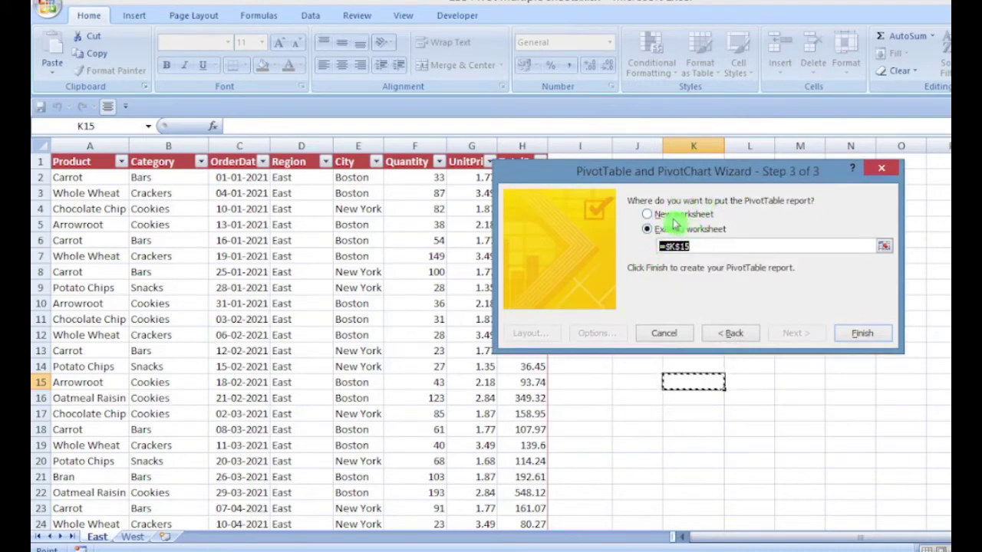
pyautogui.click(648, 214)
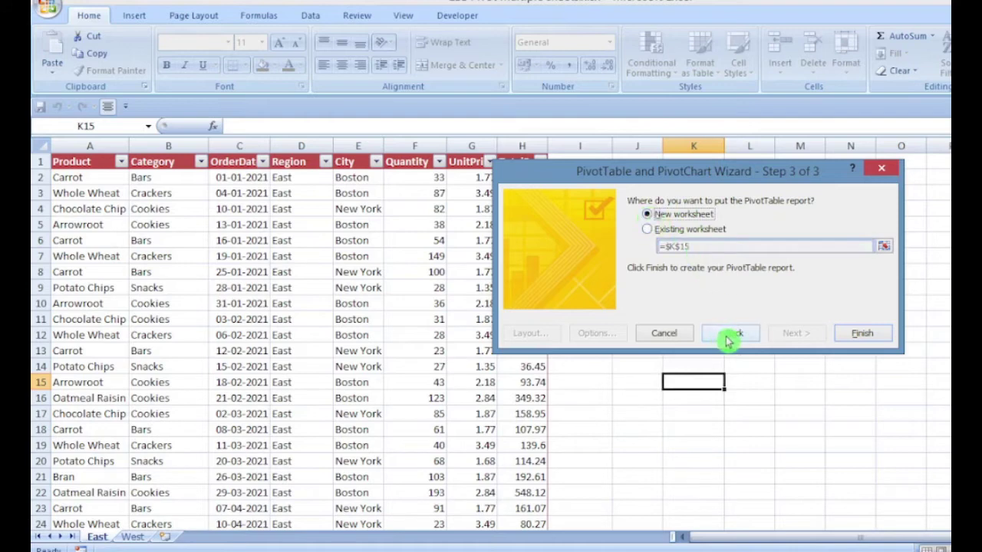
pyautogui.click(862, 337)
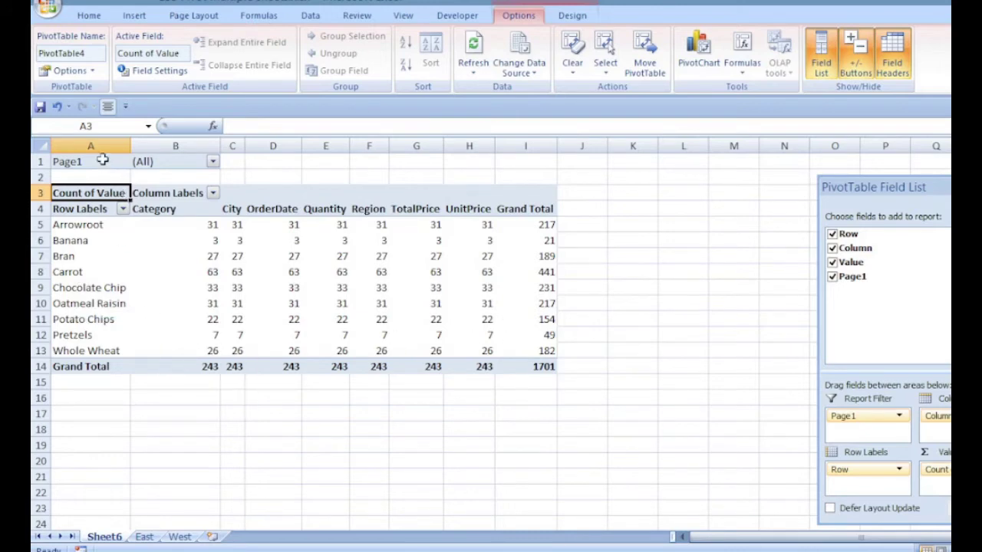
pyautogui.click(212, 161)
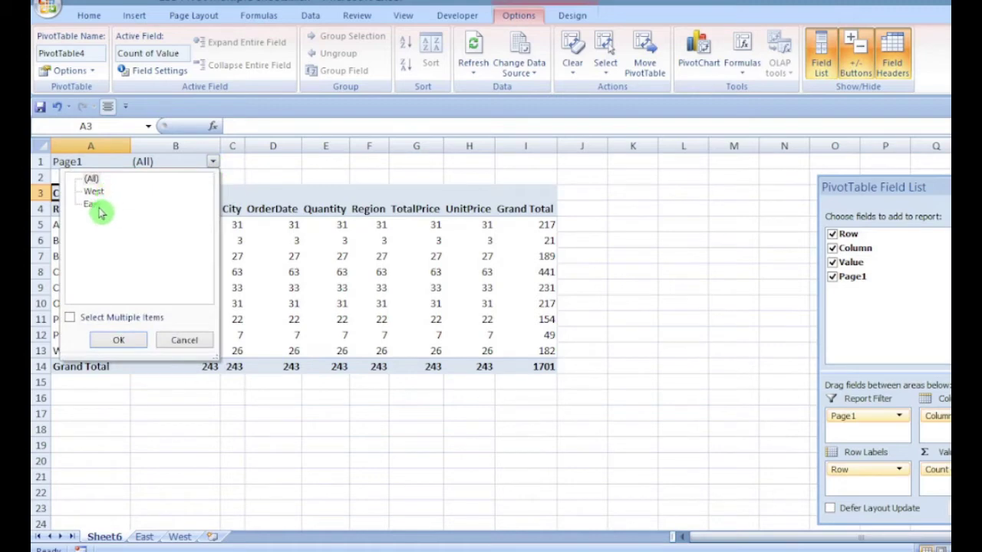
# Step: Close the Page1 filter, undock the Field List pane, and check the East sheet before returning to Sheet6
pyautogui.click(119, 340)
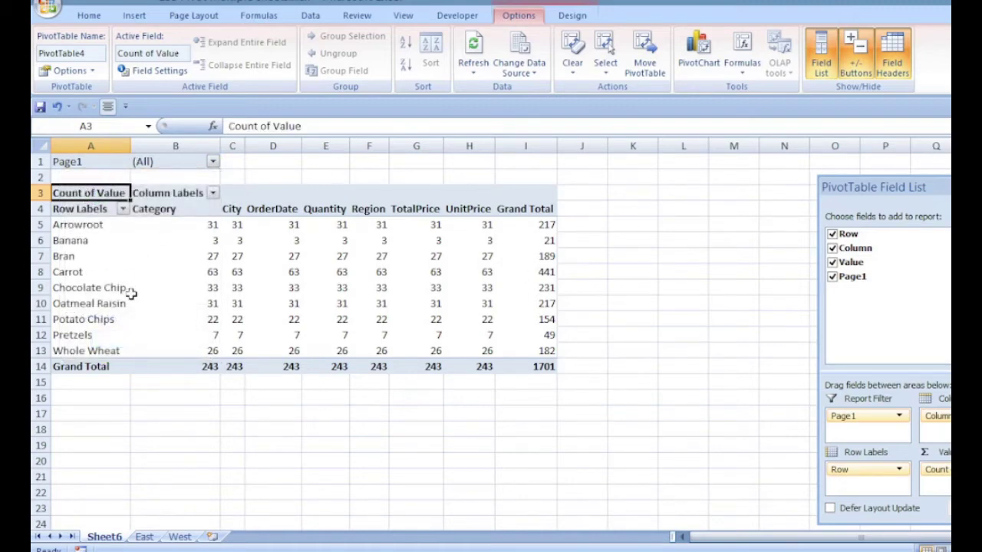
pyautogui.moveTo(889, 187); pyautogui.dragTo(674, 169)
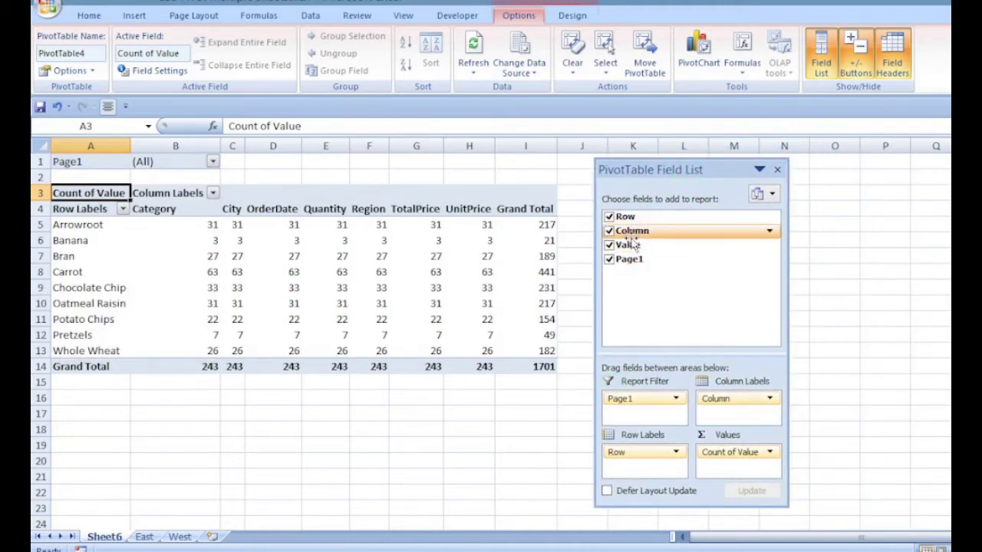
pyautogui.click(633, 278)
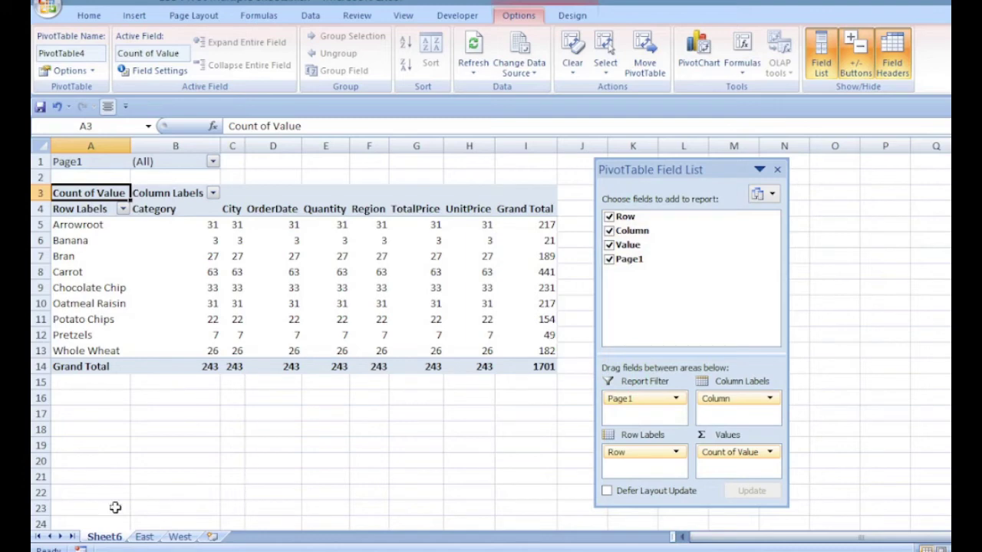
pyautogui.click(146, 539)
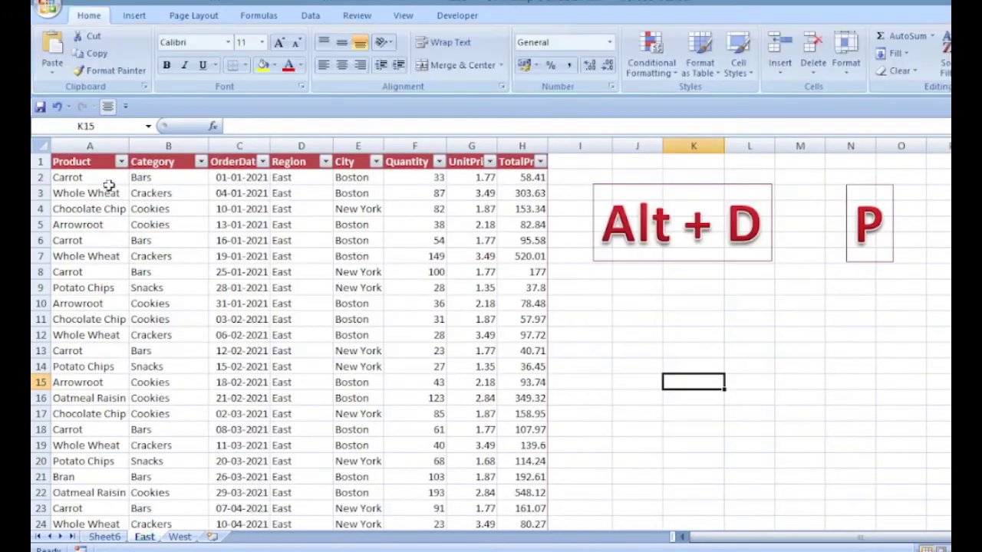
pyautogui.click(108, 537)
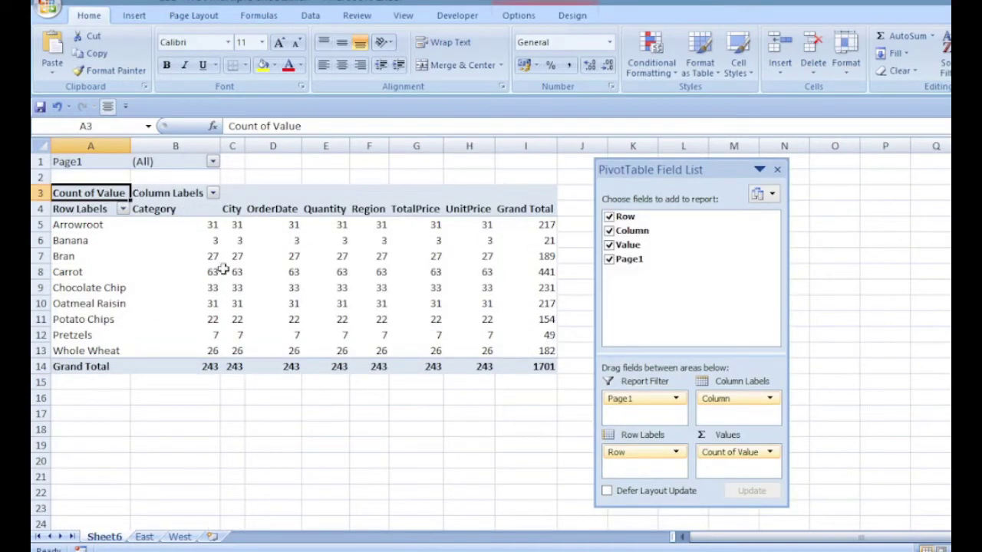
pyautogui.click(236, 241)
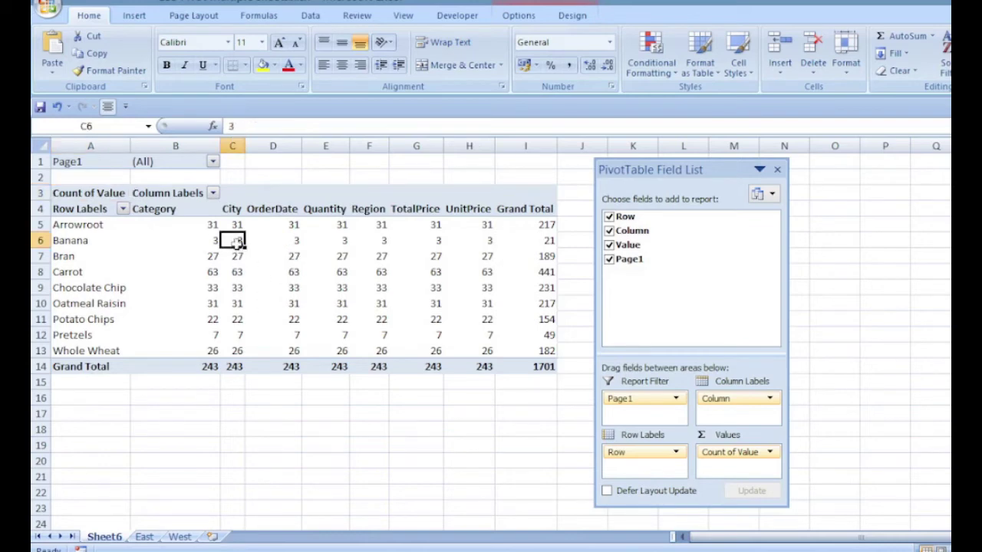
# Step: Switch the pivot's values from Count to Sum, giving a 10877829.55 grand total
pyautogui.moveTo(236, 240)
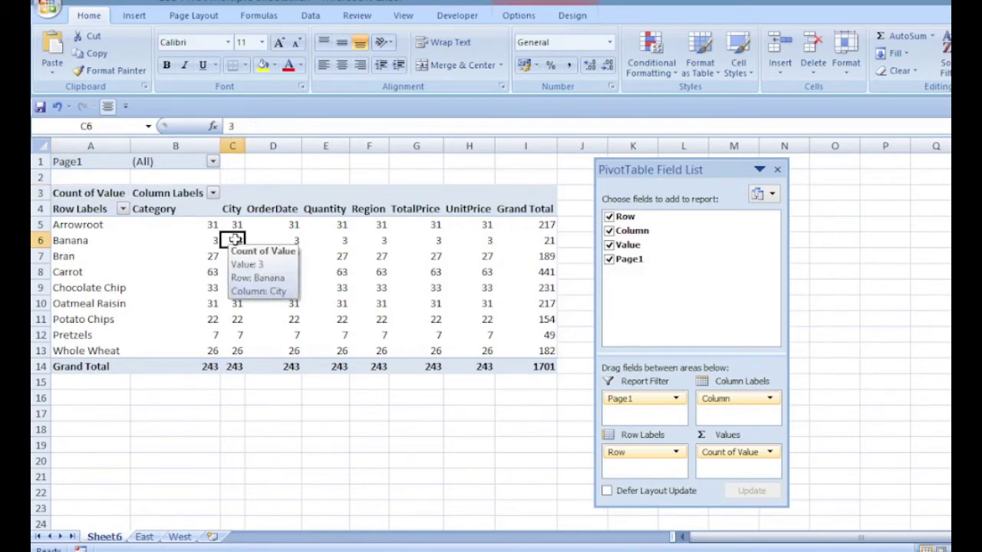
pyautogui.click(294, 226)
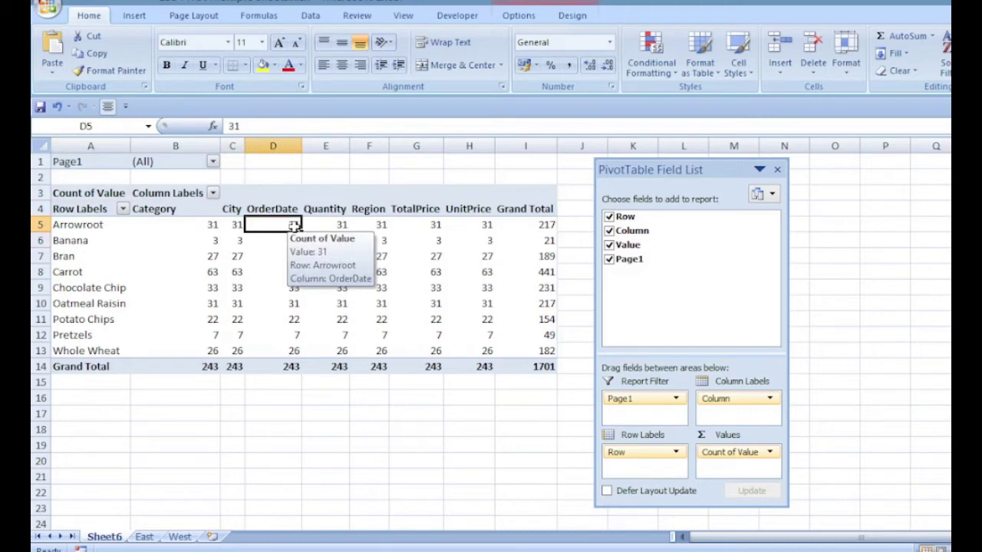
pyautogui.rightClick(215, 225)
pyautogui.moveTo(261, 345)
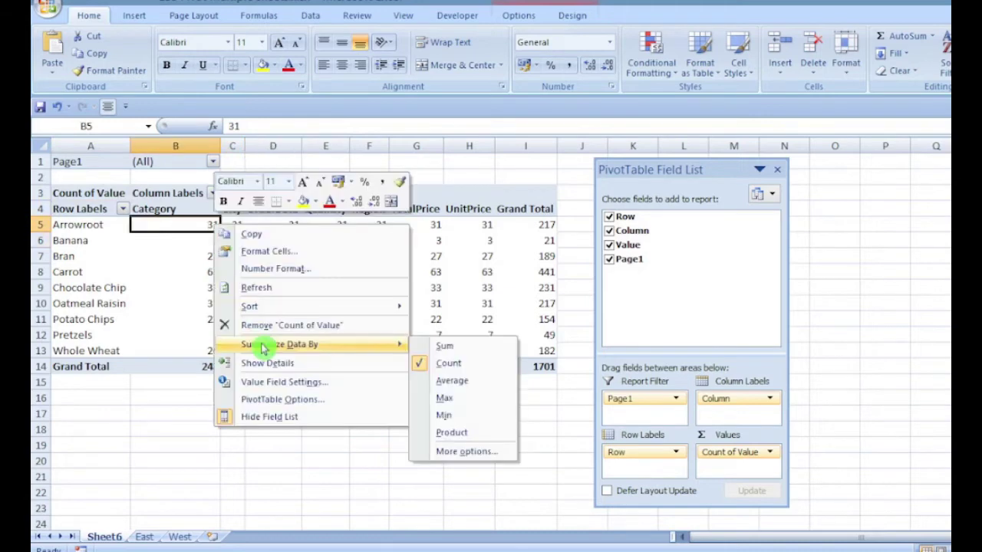
pyautogui.click(448, 349)
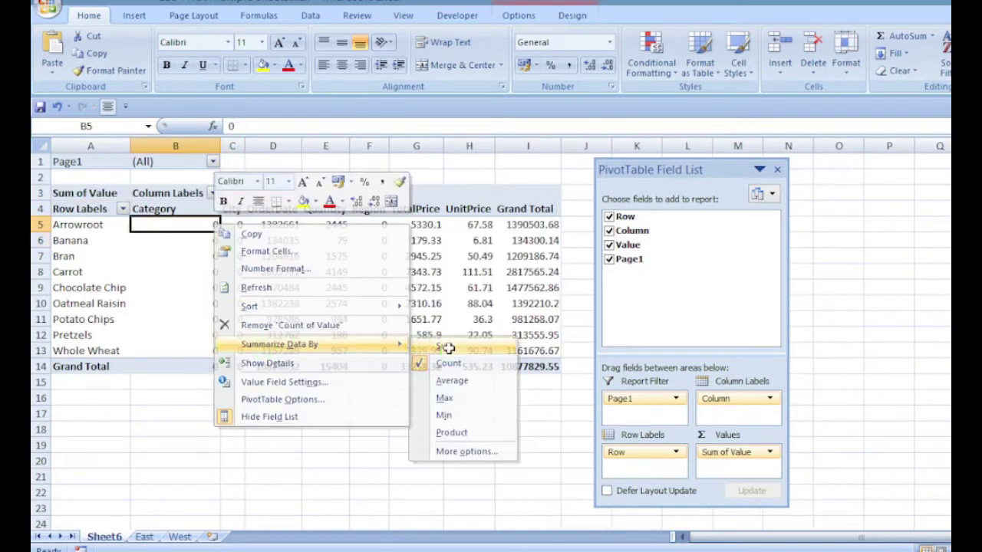
pyautogui.click(213, 193)
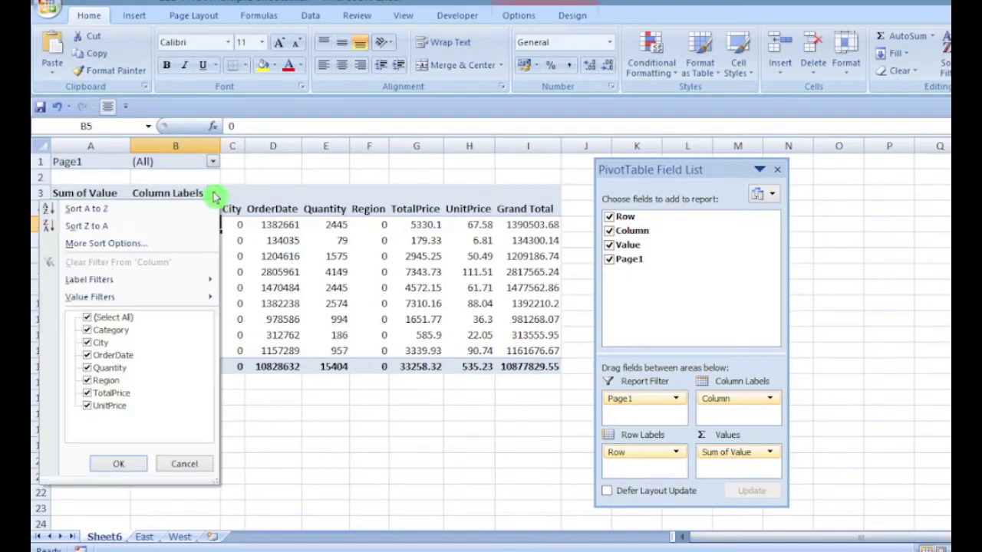
# Step: Uncheck Category, City, OrderDate and Region in the Column Labels filter, keeping Quantity, TotalPrice, UnitPrice
pyautogui.click(88, 330)
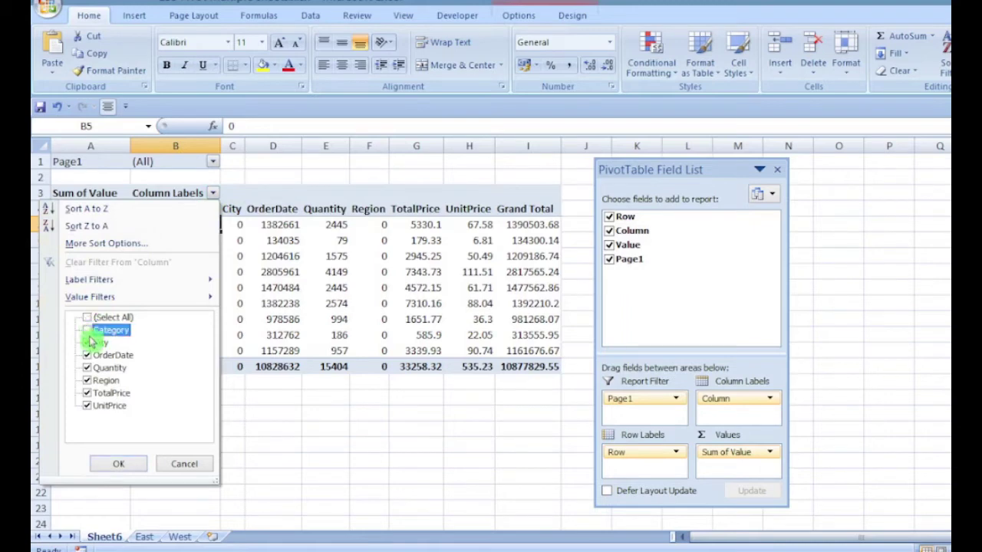
pyautogui.click(87, 343)
pyautogui.click(88, 356)
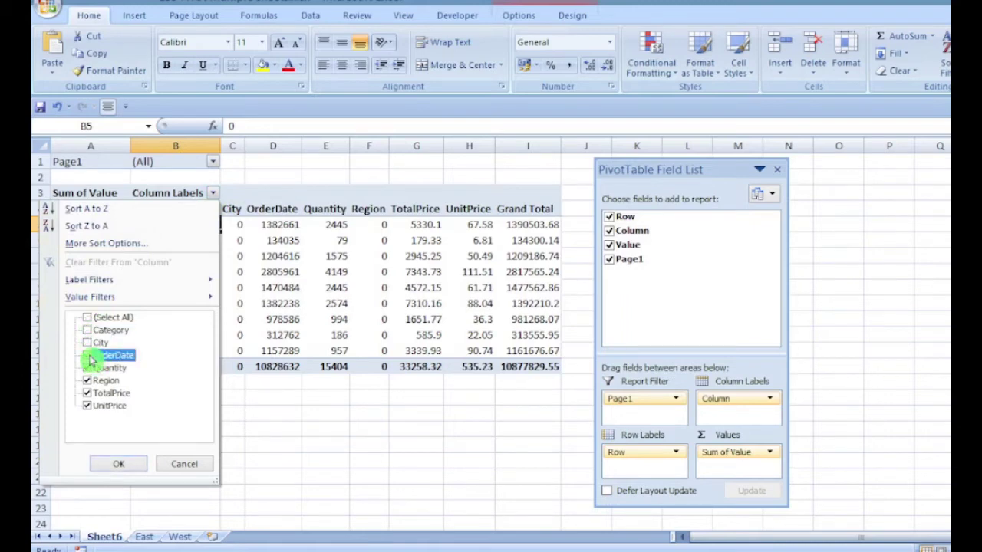
pyautogui.click(87, 380)
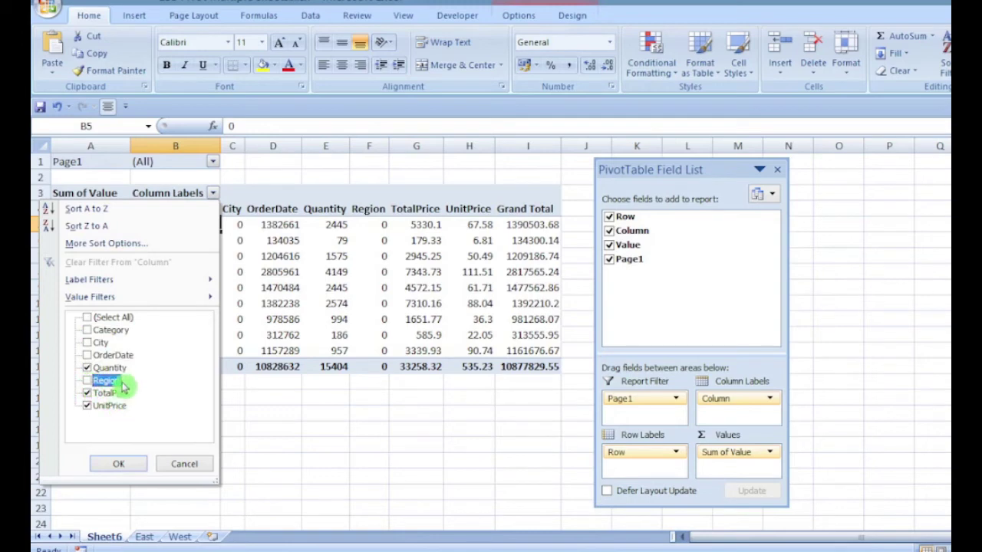
pyautogui.click(115, 464)
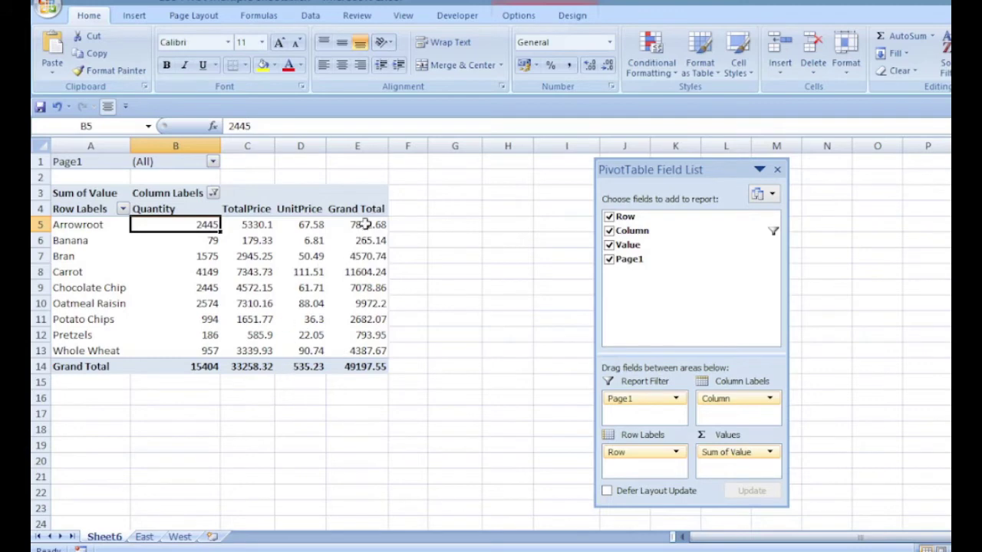
pyautogui.click(368, 223)
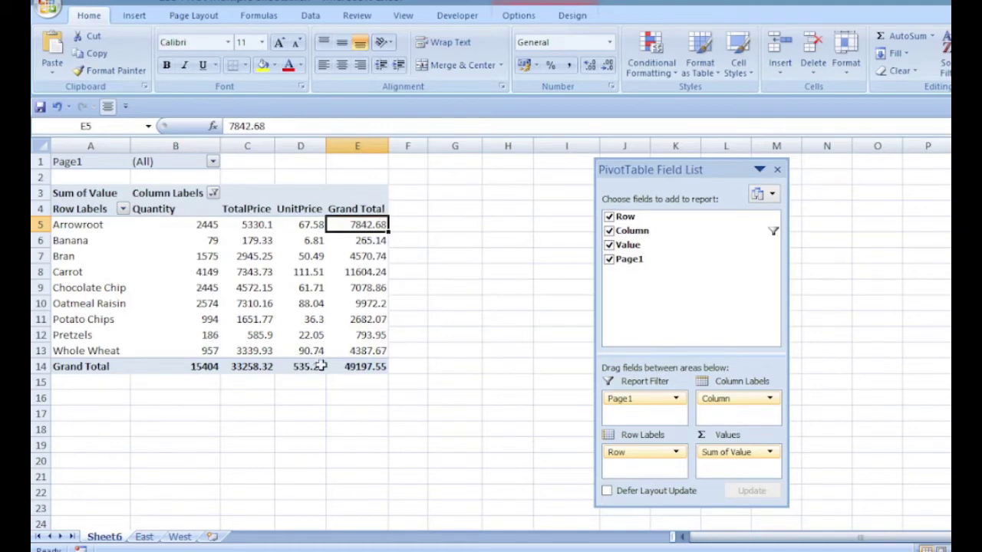
# Step: Clear 'Show grand totals for rows' under PivotTable Options' Totals & Filters
pyautogui.rightClick(367, 229)
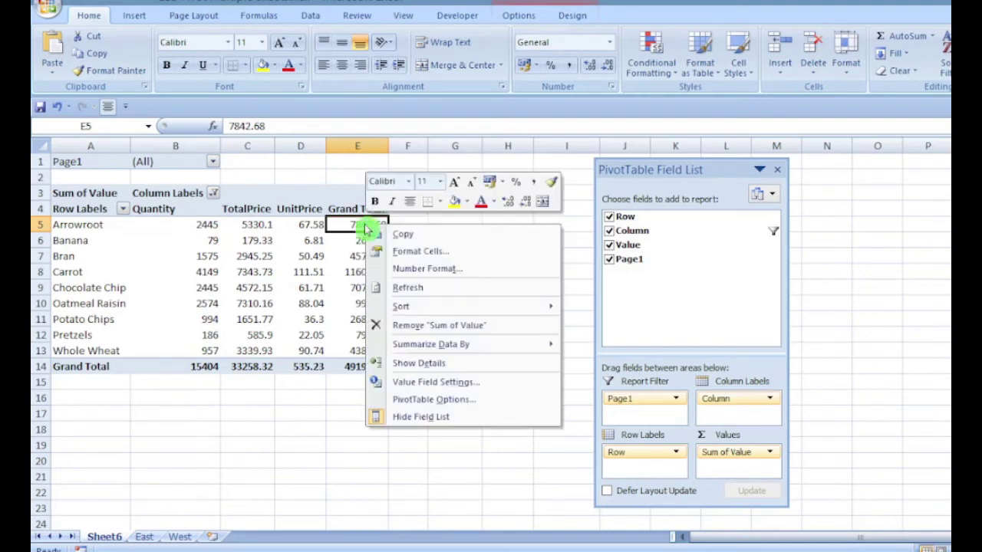
pyautogui.click(430, 404)
pyautogui.click(382, 275)
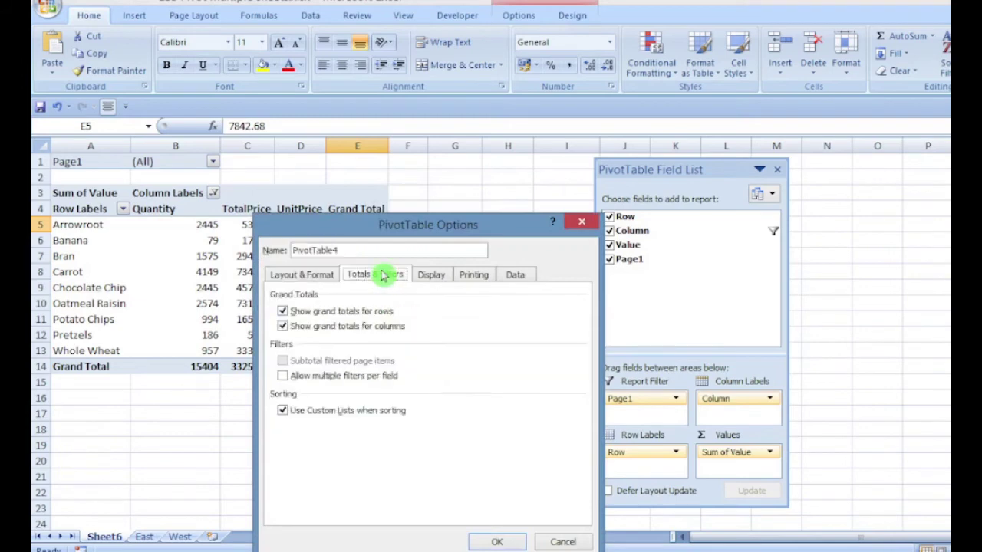
pyautogui.moveTo(403, 225); pyautogui.dragTo(416, 163)
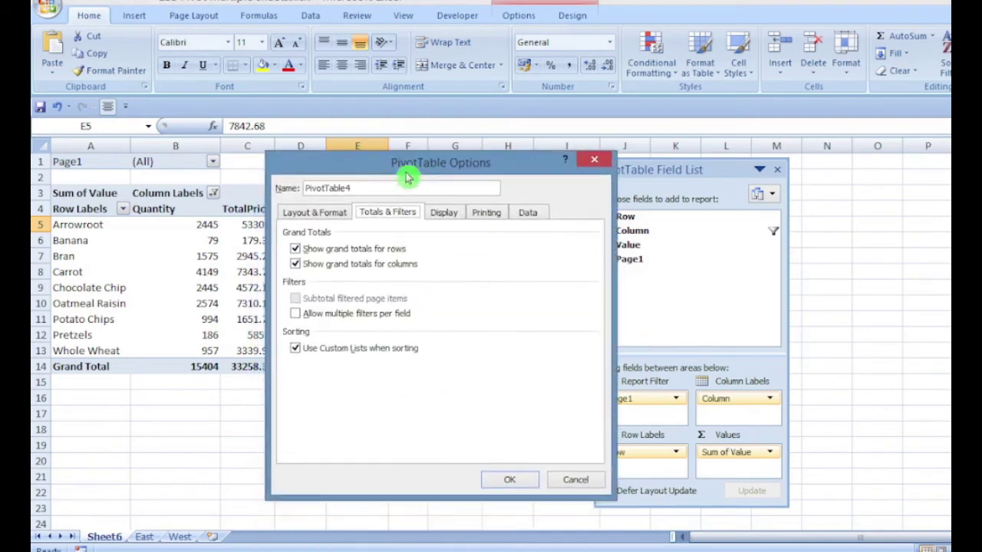
pyautogui.click(296, 250)
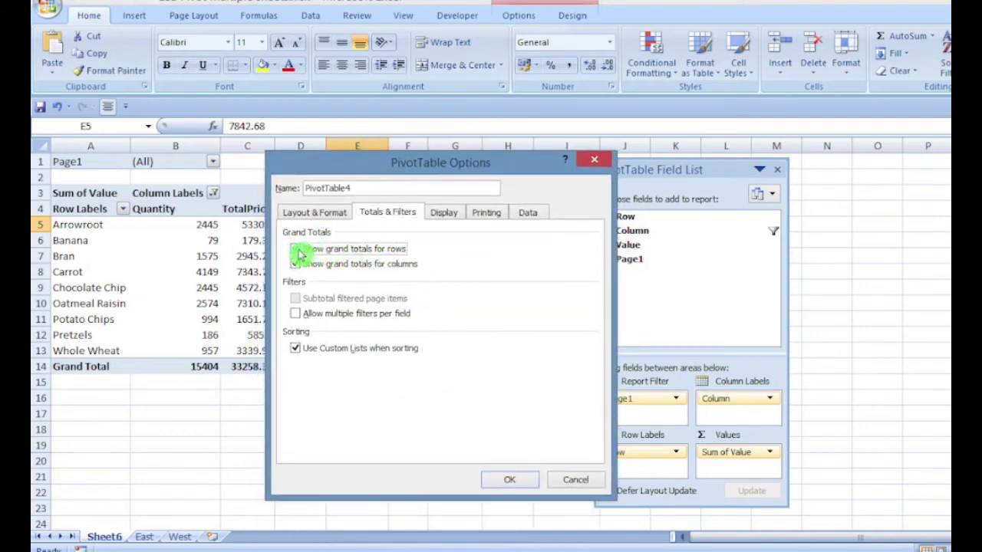
pyautogui.click(509, 479)
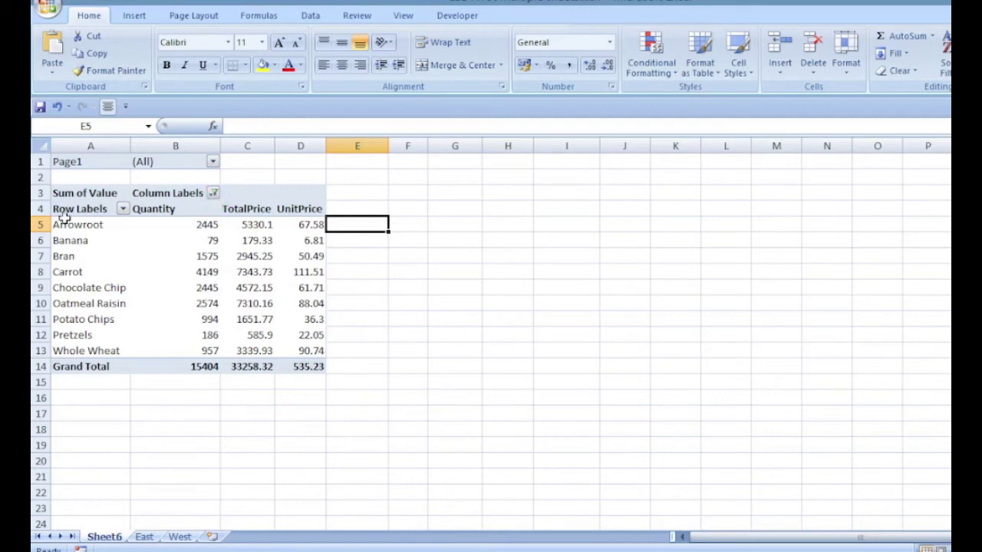
# Step: Rename the Page1 filter label in A1 to Region and try dragging it into the row area
pyautogui.click(76, 242)
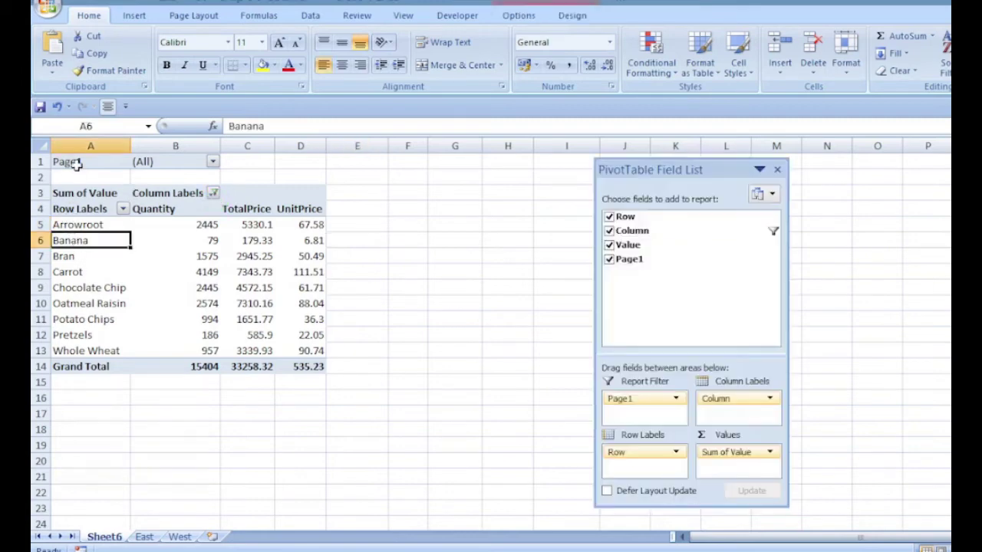
pyautogui.click(115, 158)
pyautogui.doubleClick(115, 160)
pyautogui.moveTo(114, 161); pyautogui.dragTo(52, 161)
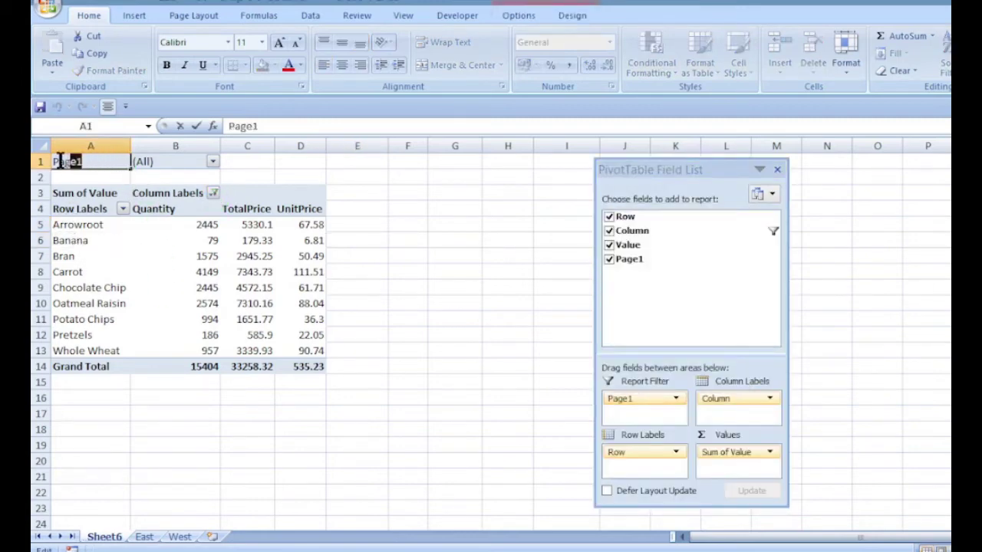
pyautogui.write('Region')
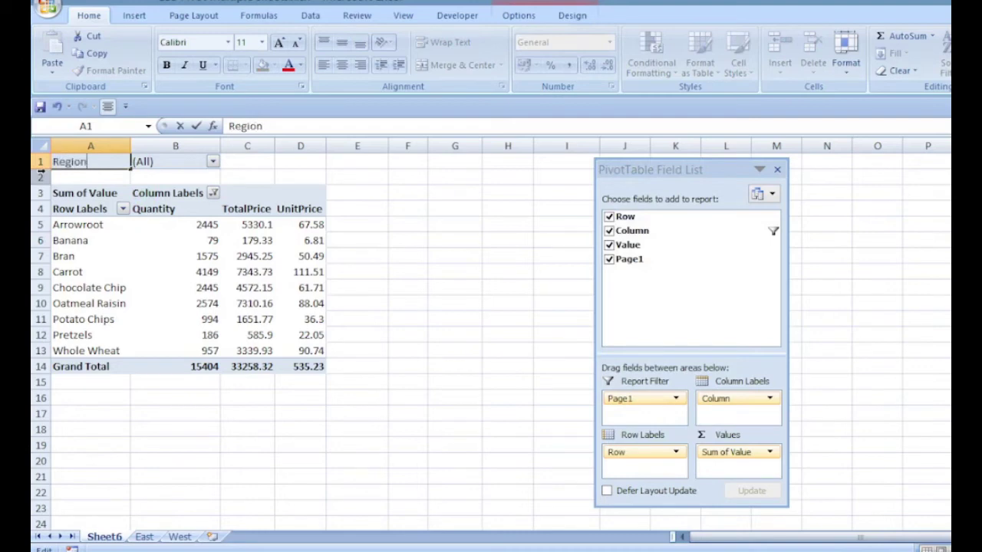
pyautogui.click(84, 429)
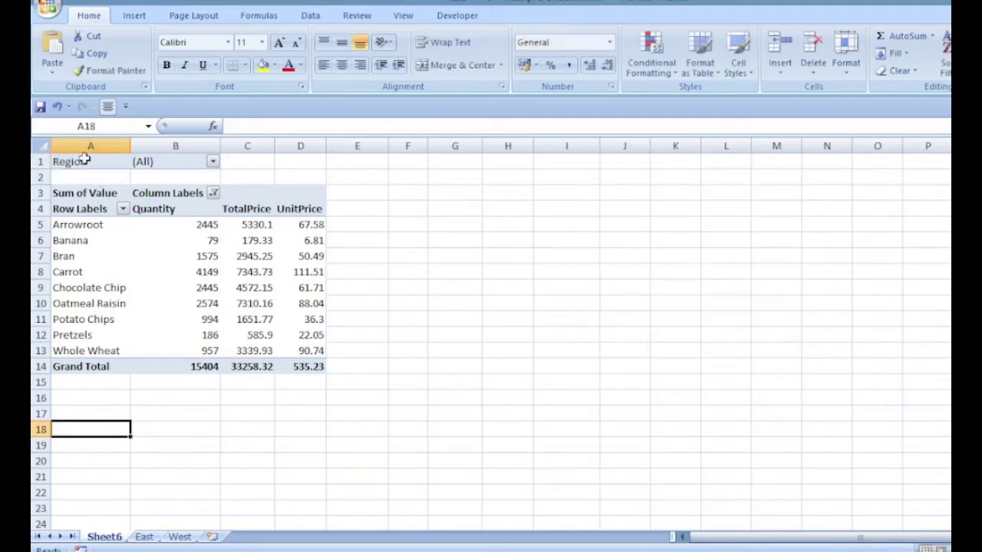
pyautogui.click(86, 163)
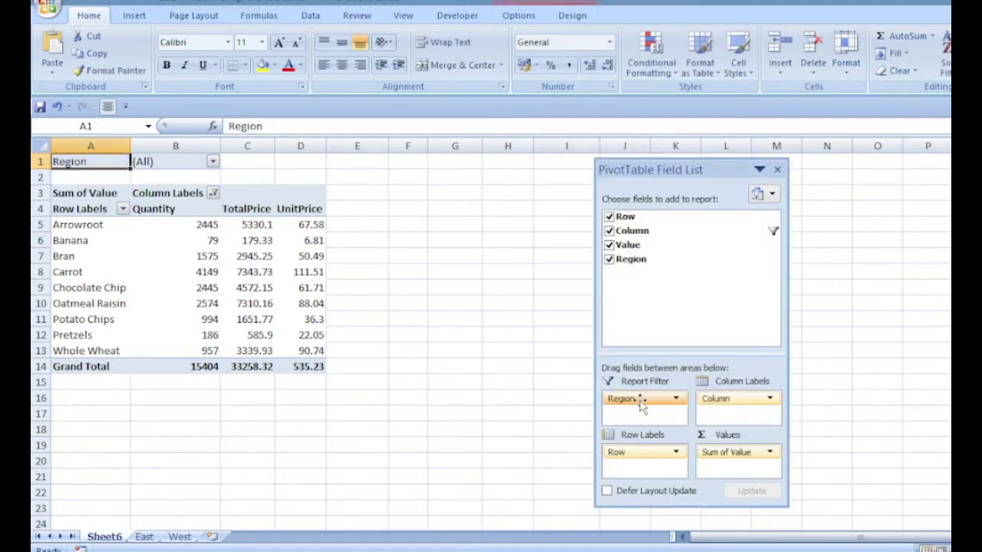
pyautogui.moveTo(641, 406); pyautogui.dragTo(629, 450)
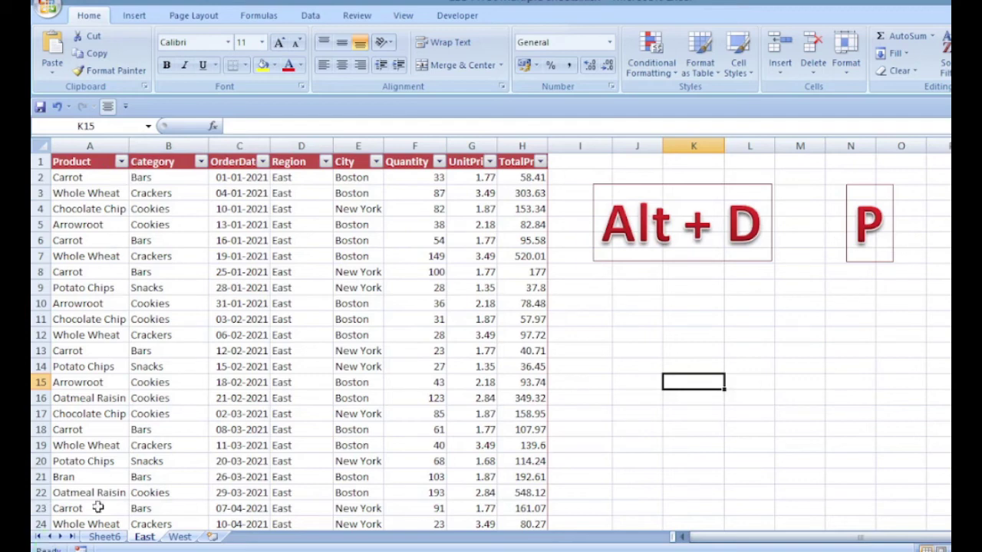
# Step: Copy the East sheet's Category column B and bring up column A's context menu
pyautogui.click(180, 143)
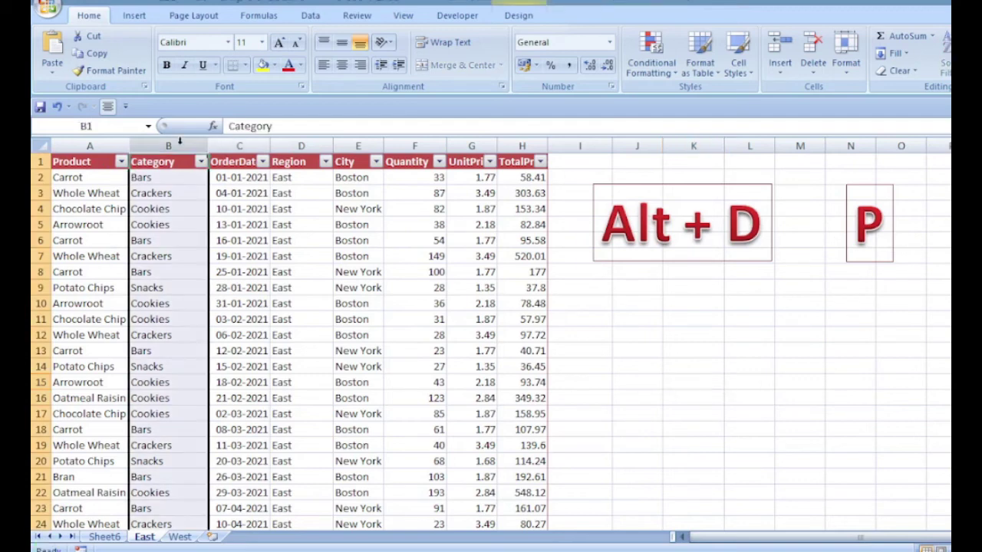
pyautogui.rightClick(181, 146)
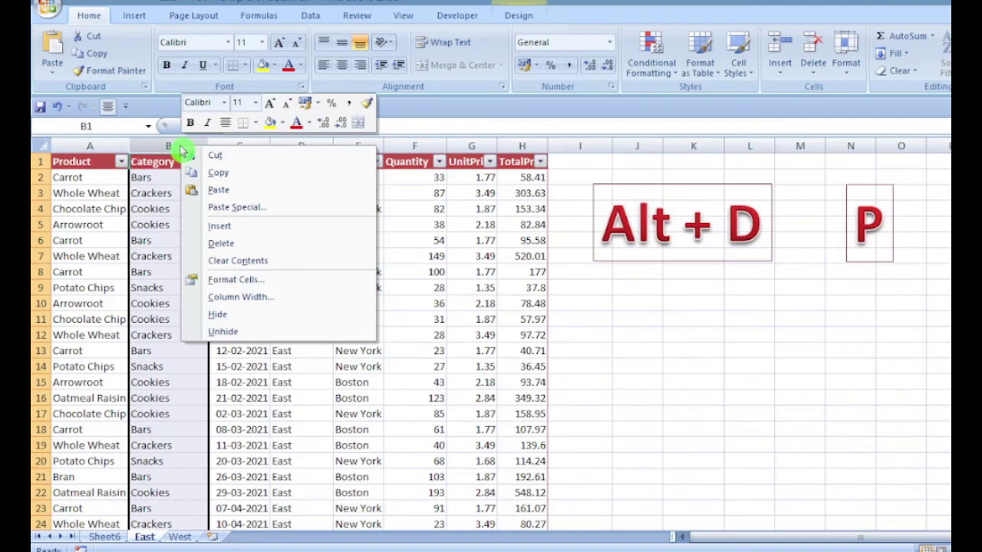
pyautogui.click(230, 156)
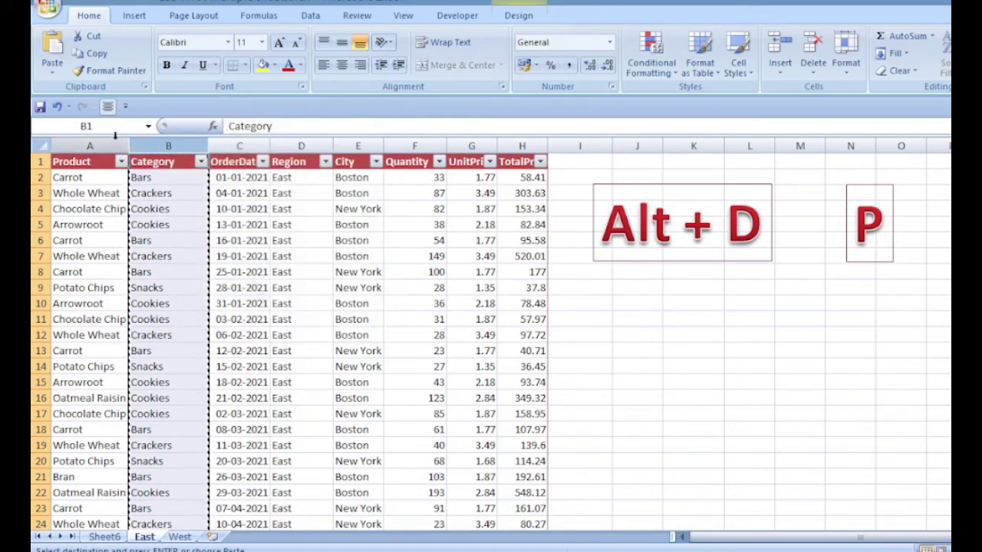
pyautogui.rightClick(109, 144)
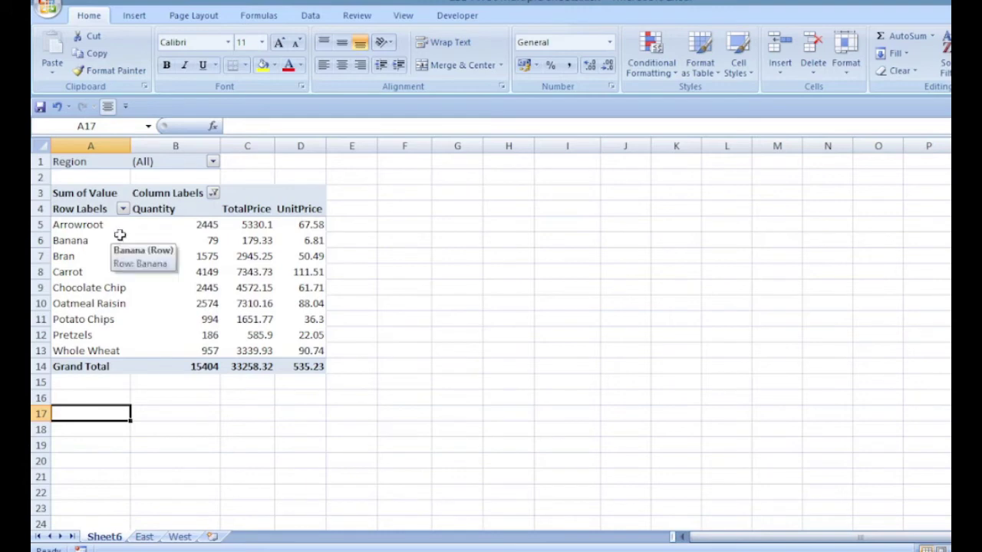
pyautogui.moveTo(221, 261)
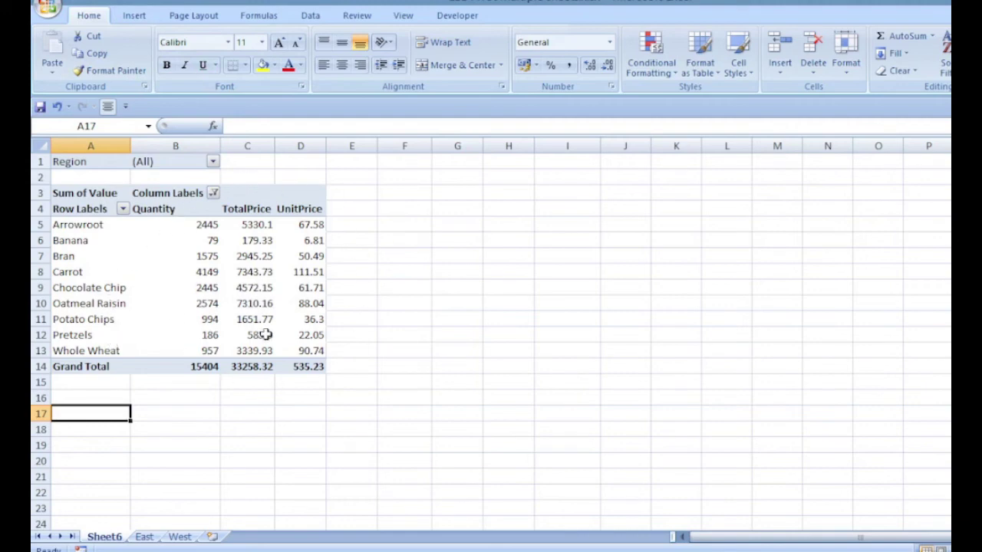
pyautogui.moveTo(265, 335)
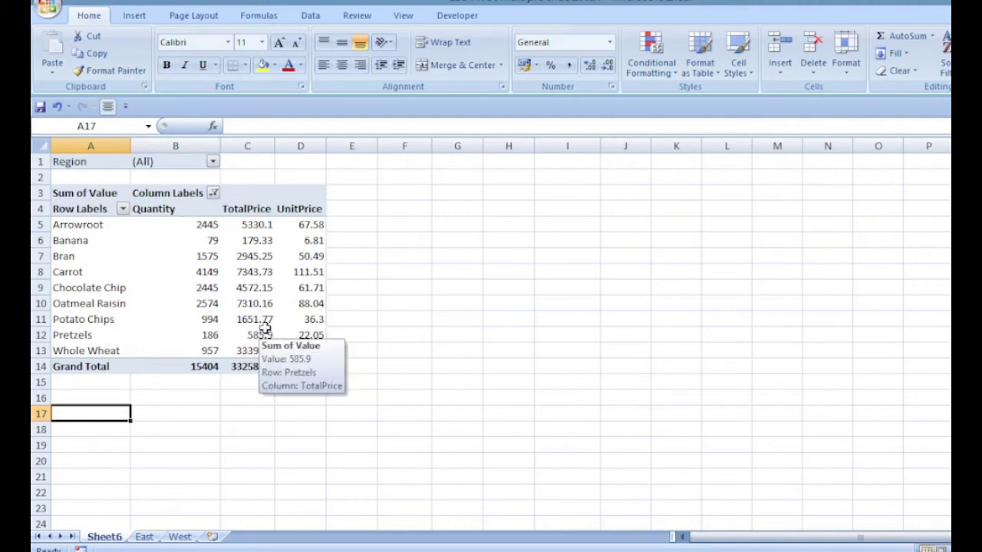
# Step: Switch the pivot values from Sum to Count, so each column's Grand Total shows 243
pyautogui.rightClick(218, 261)
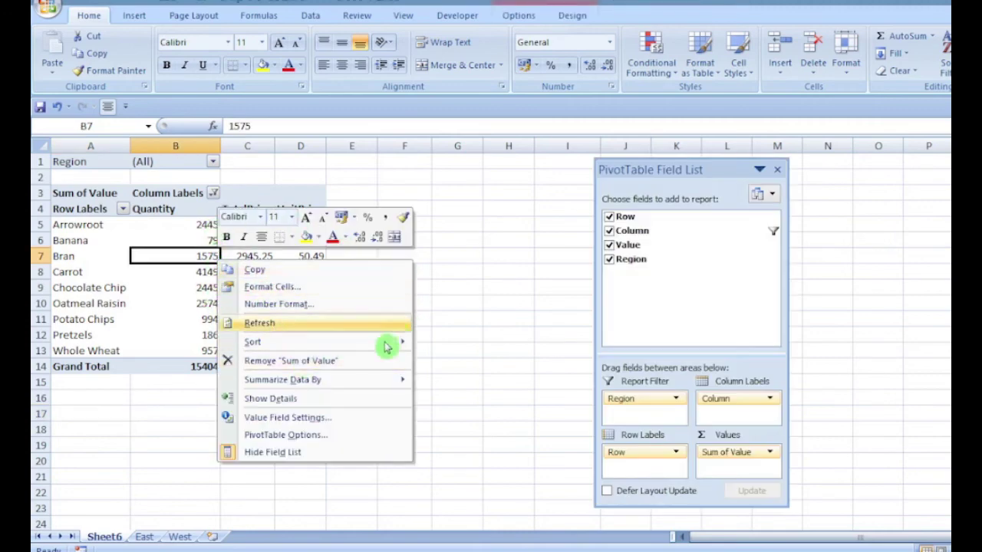
pyautogui.moveTo(387, 380)
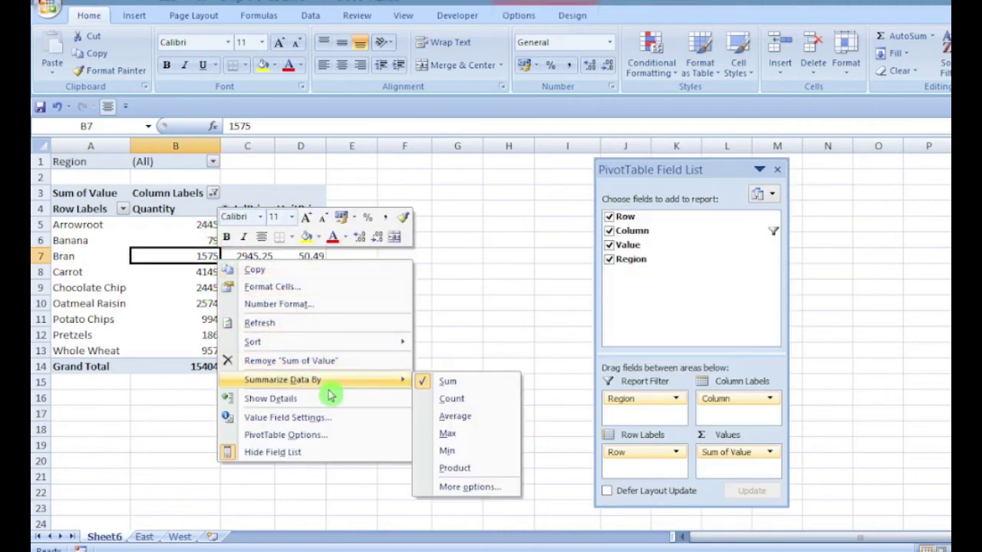
pyautogui.click(463, 400)
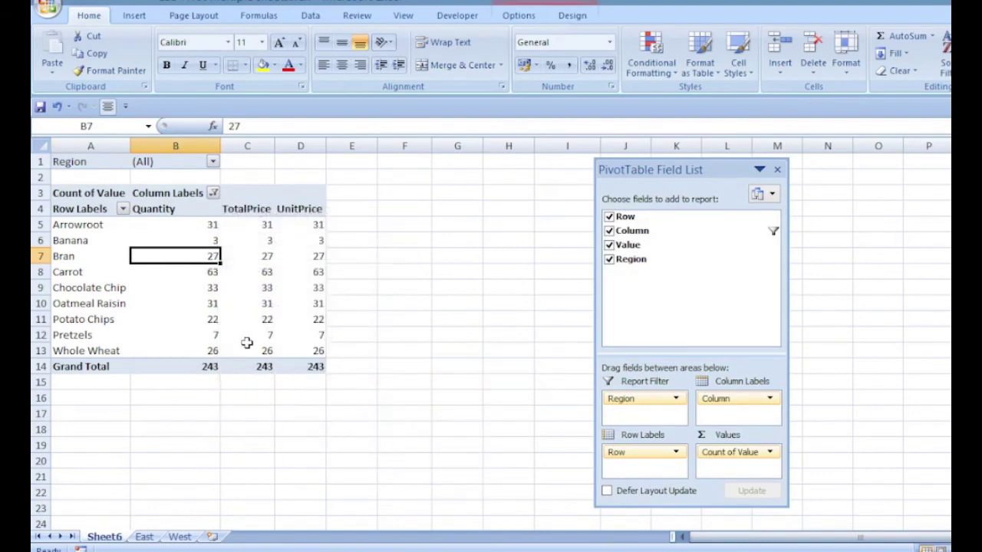
pyautogui.moveTo(246, 343)
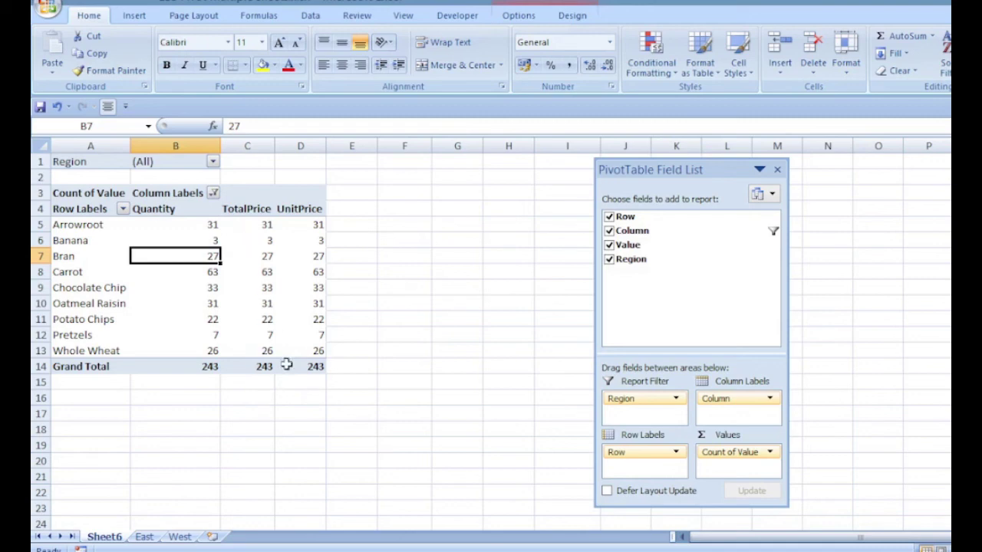